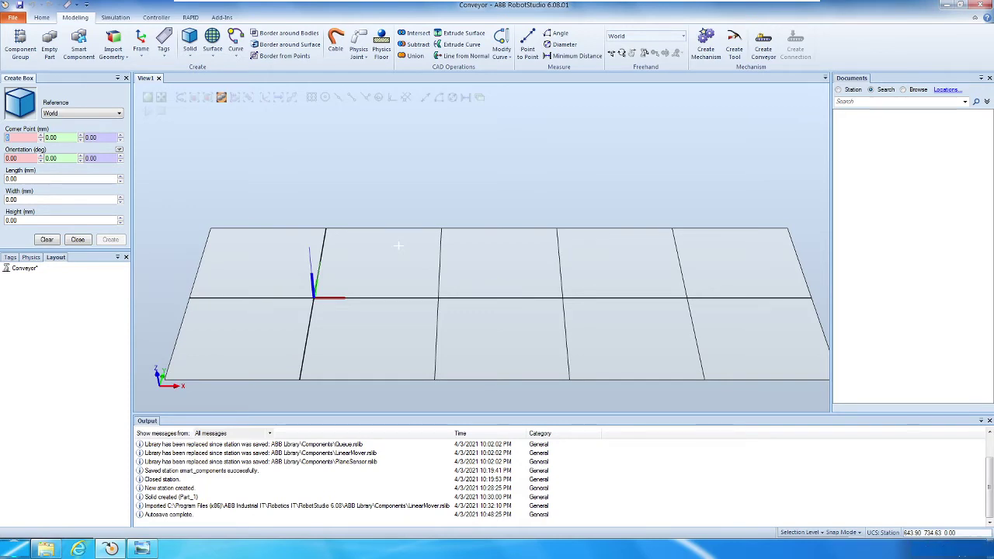
Create a box at the world origin with length 200 mm, width 100 mm and height 50 mm.
left_click(61, 179)
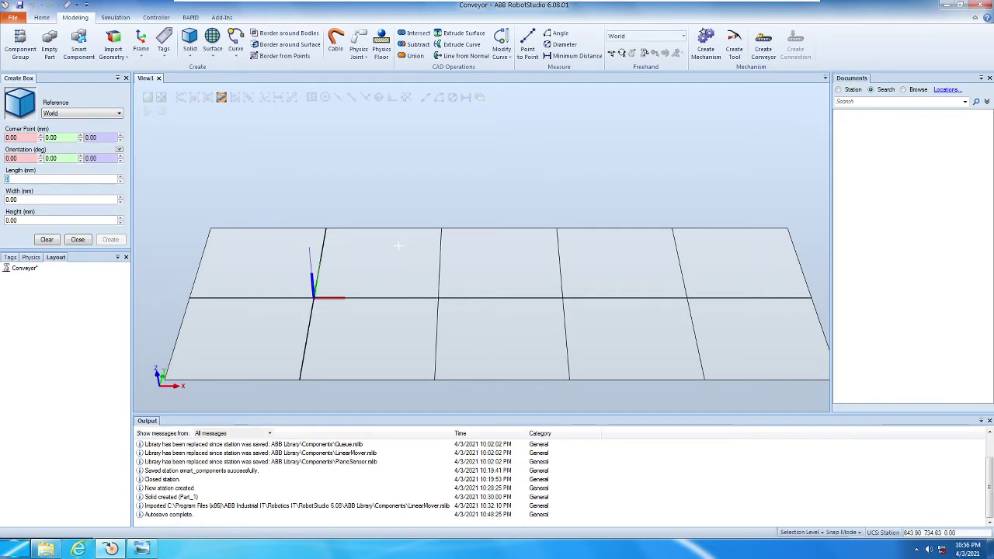
type("200")
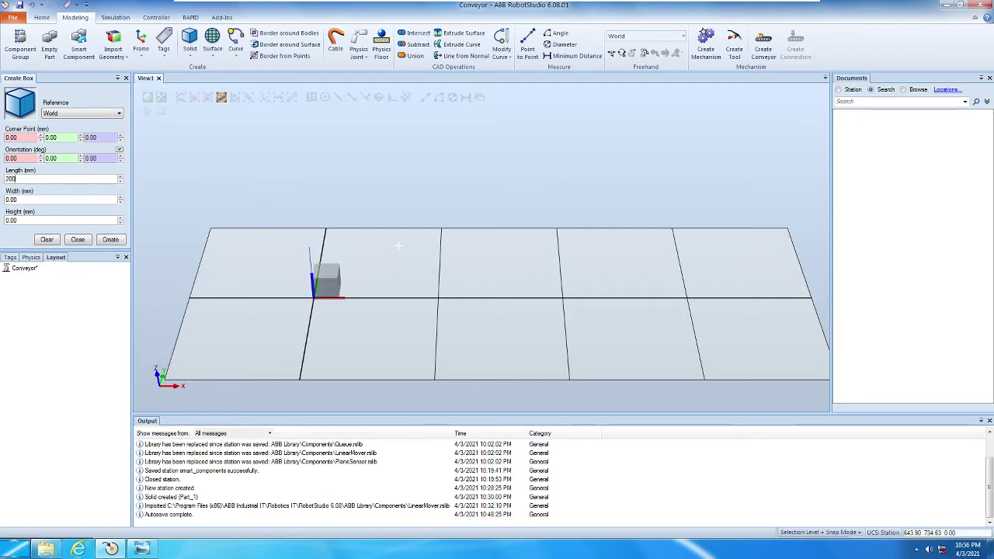
key("Tab")
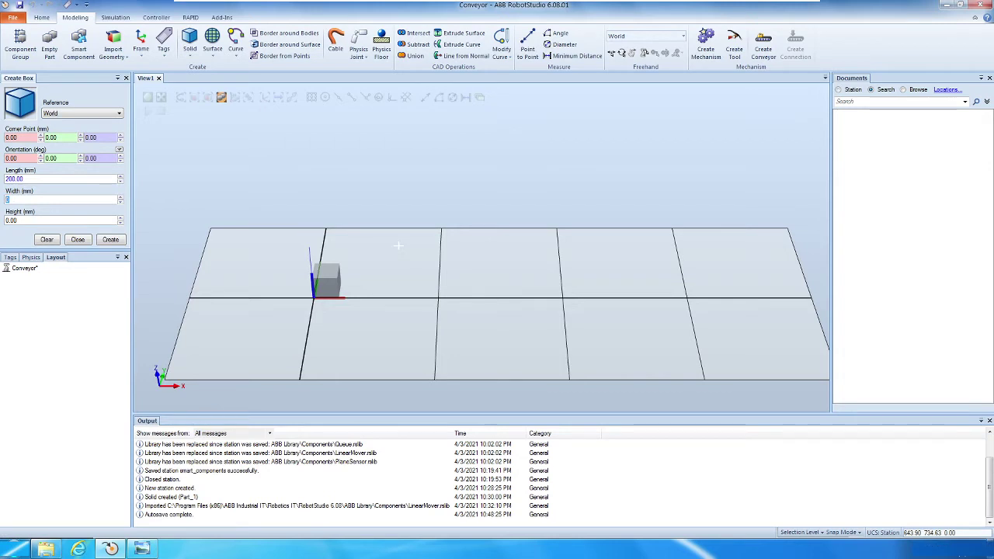
type("100")
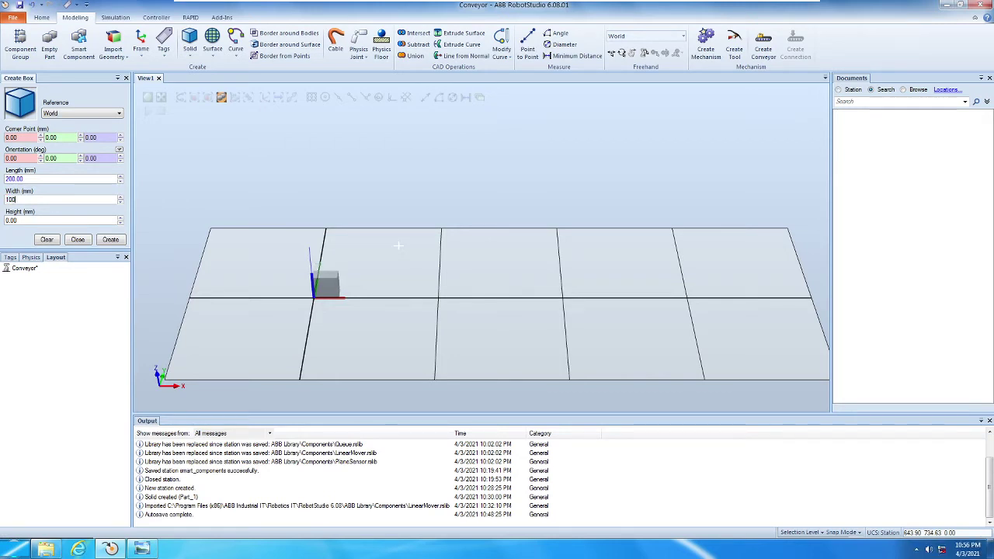
key("Tab")
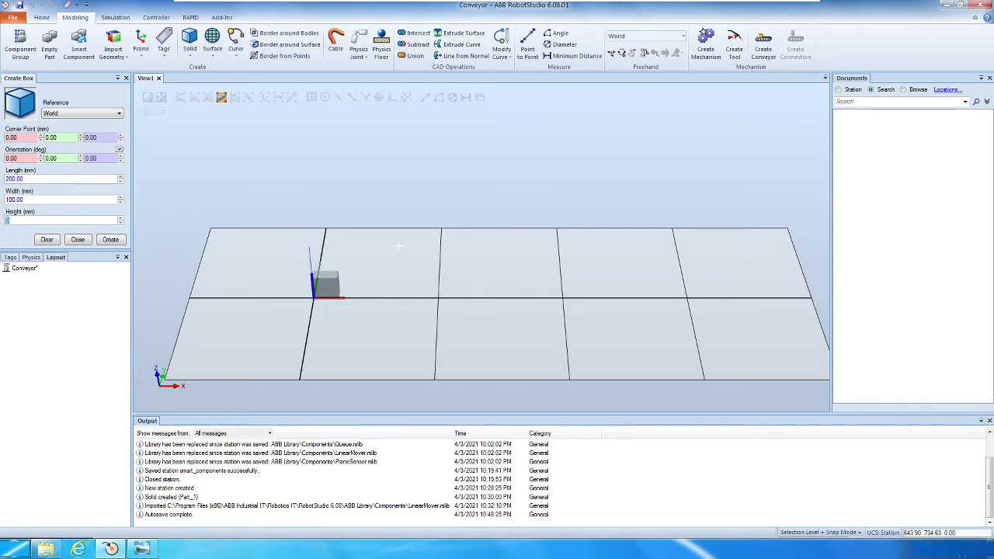
type("50")
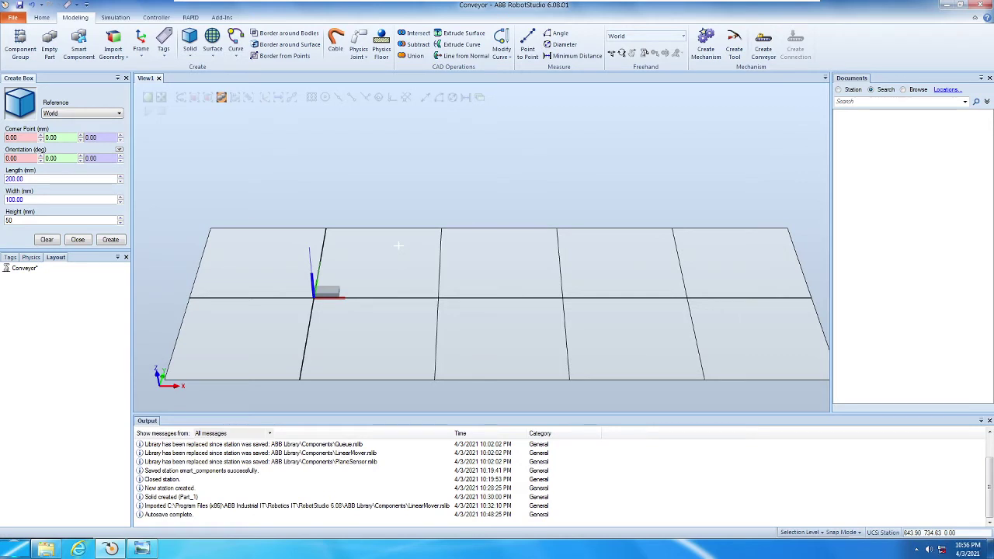
key("Return")
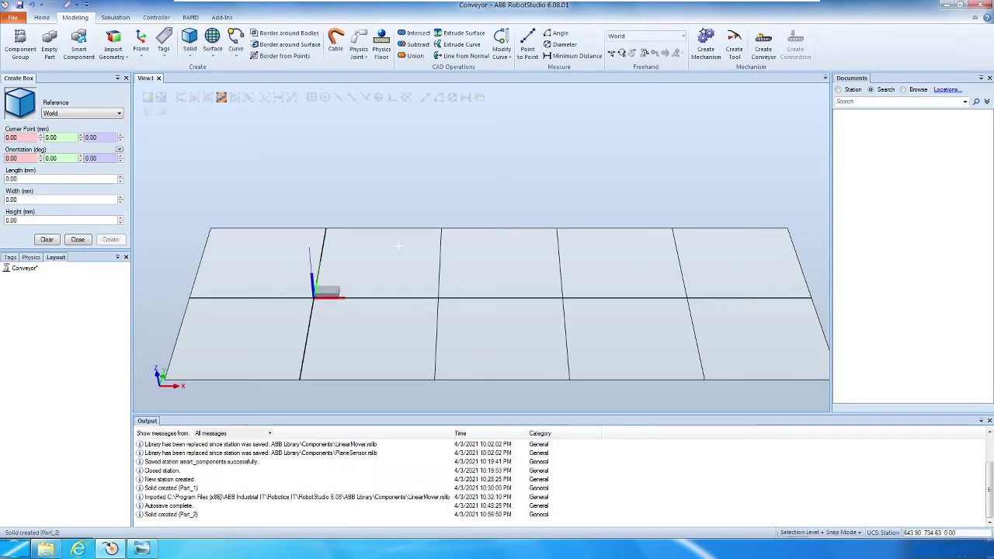
Rename the new box part as Product.
right_click(28, 286)
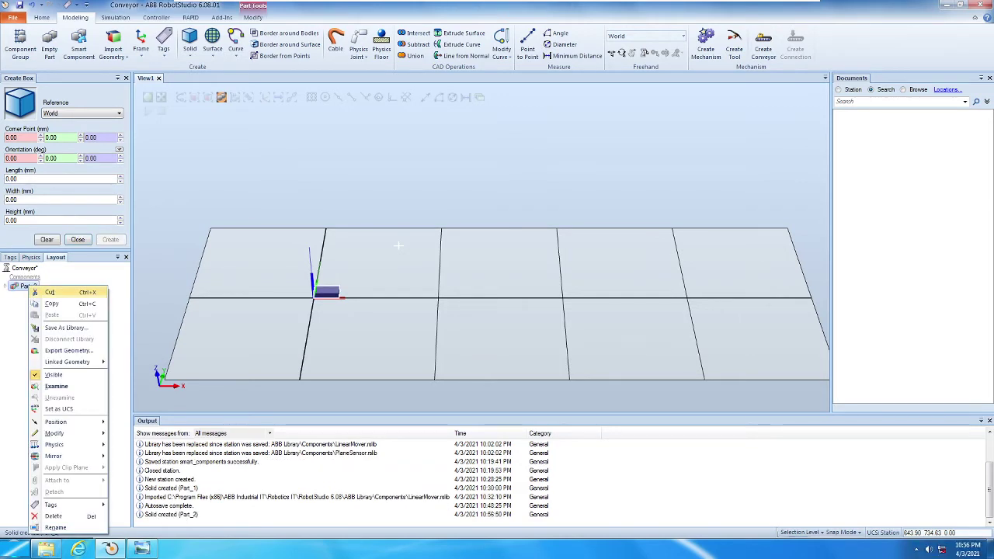
left_click(55, 527)
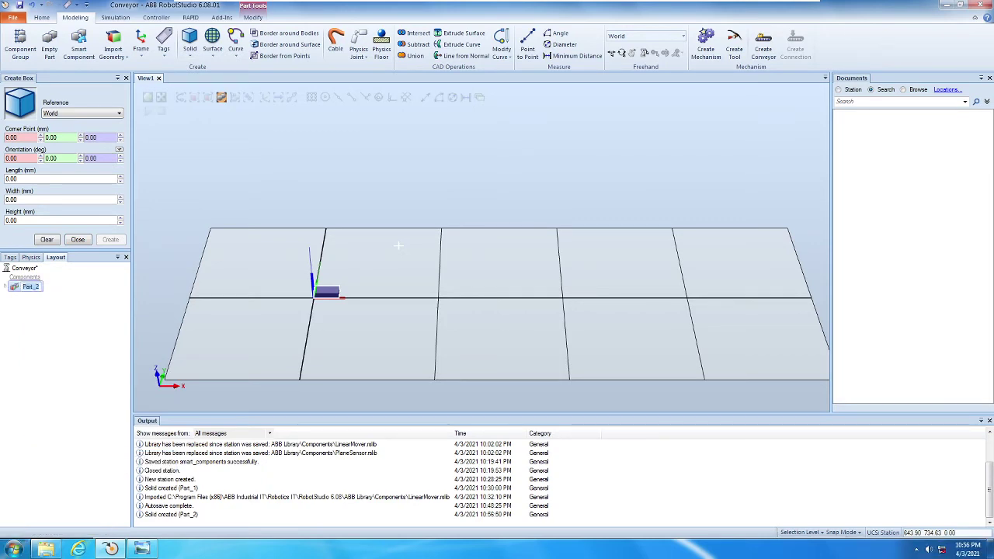
type("Product")
left_click(398, 245)
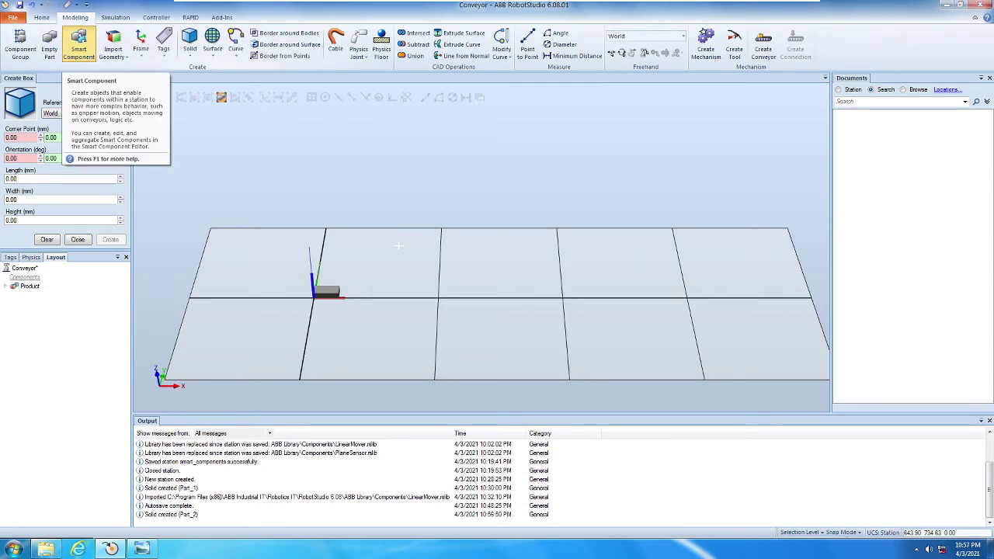
Create an empty Smart Component and open its name for editing.
left_click(78, 45)
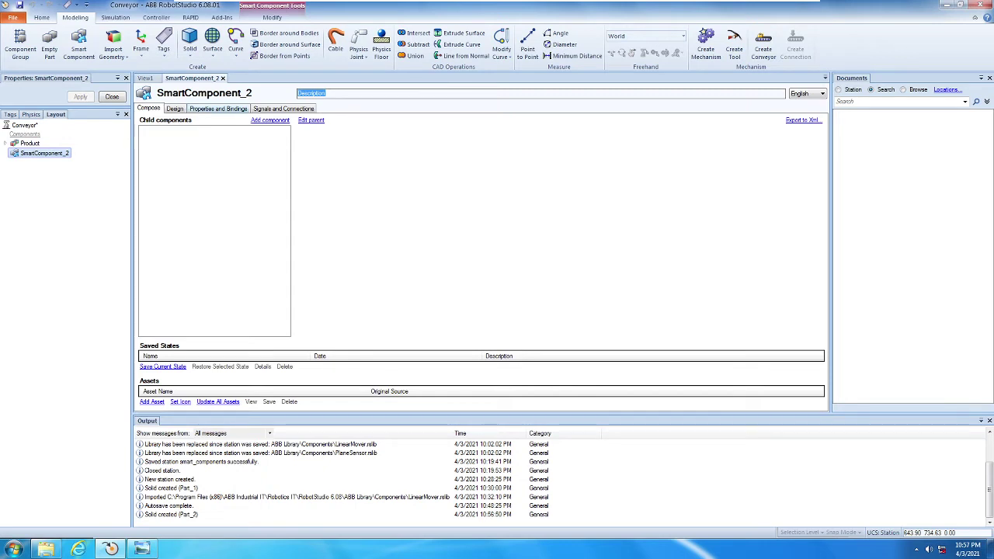
right_click(43, 153)
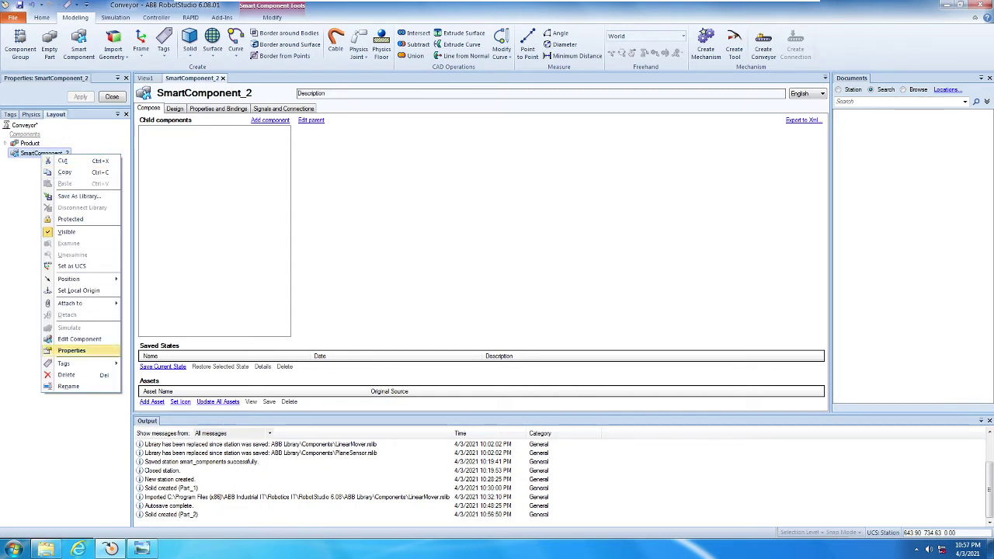
left_click(70, 387)
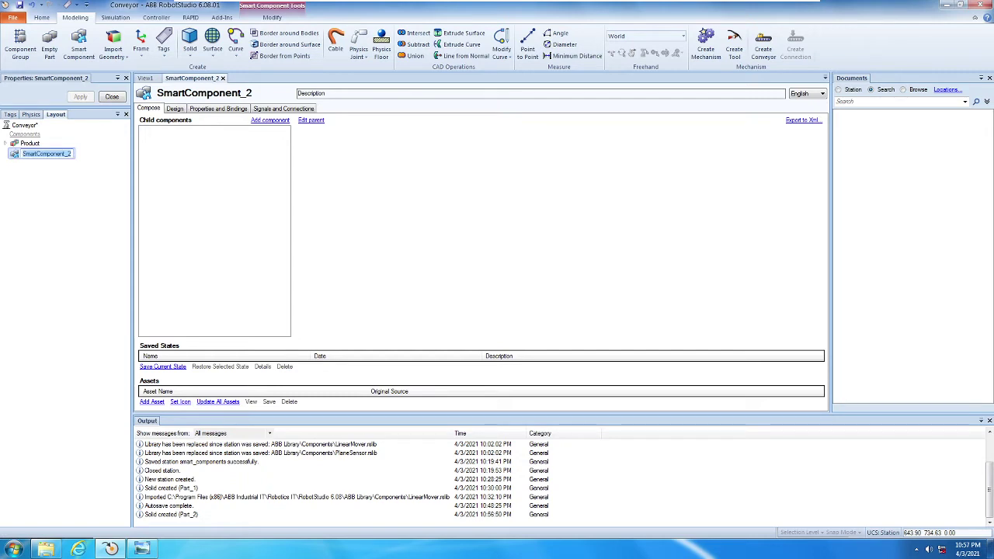
type("Co")
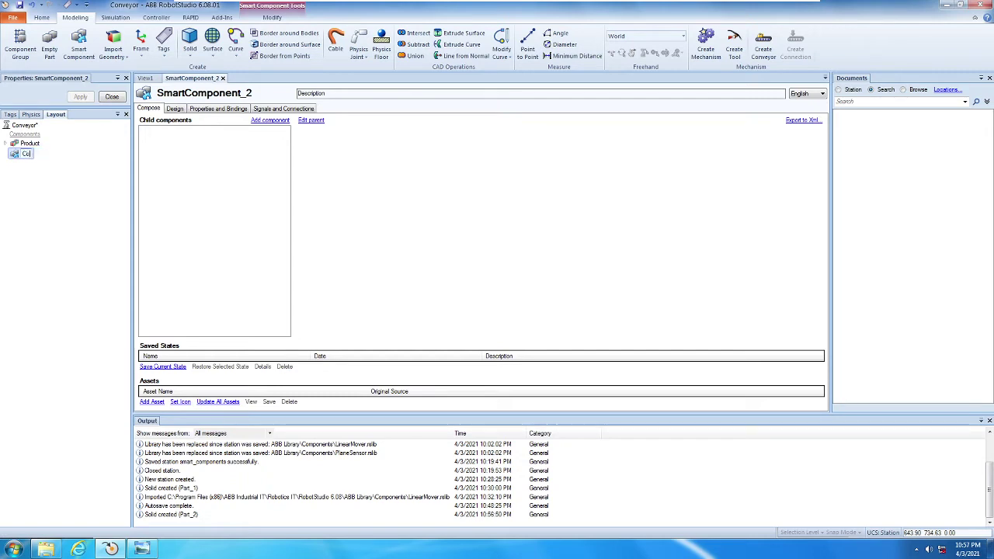
type("nveyor")
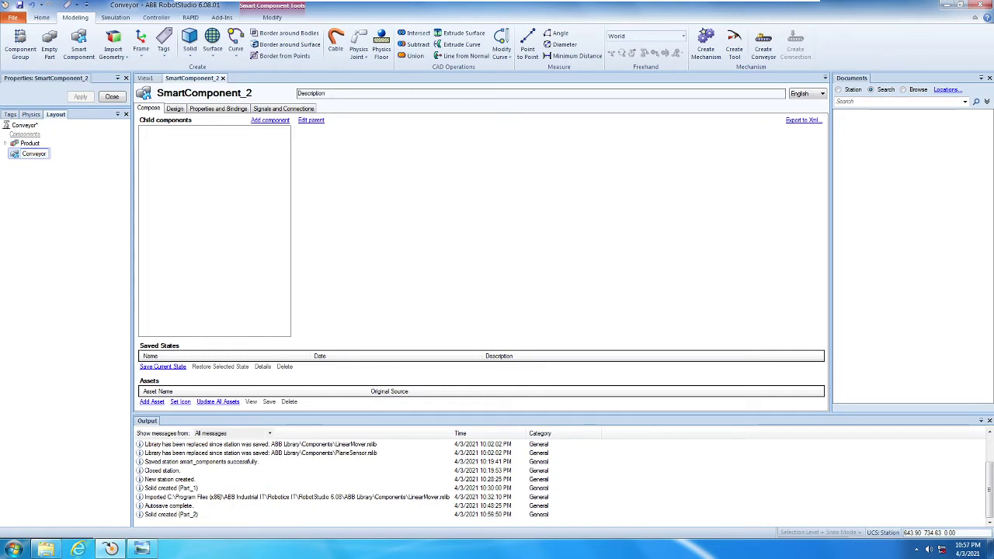
key("BackSpace")
key("BackSpace")
key("BackSpace")
key("BackSpace")
key("BackSpace")
key("BackSpace")
key("BackSpace")
key("BackSpace")
Name the Smart Component Mover and place the Product part inside it as a child component.
type("Mover")
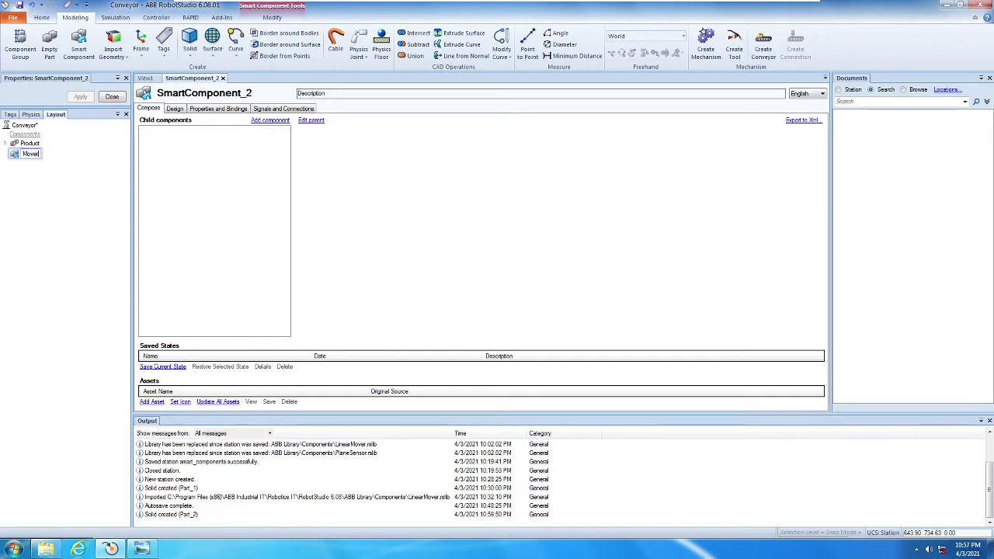
key("Return")
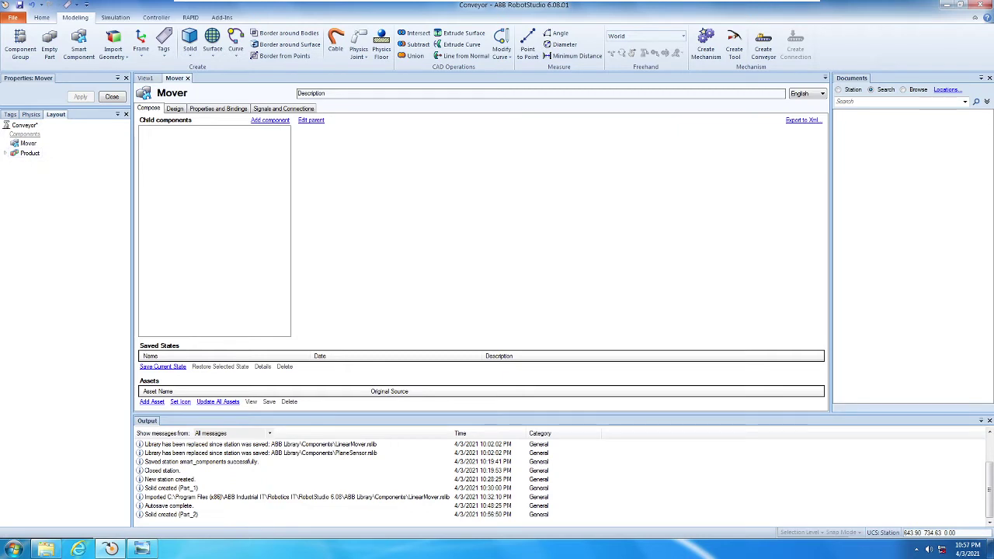
left_click(30, 153)
left_click_drag(29, 153, 28, 143)
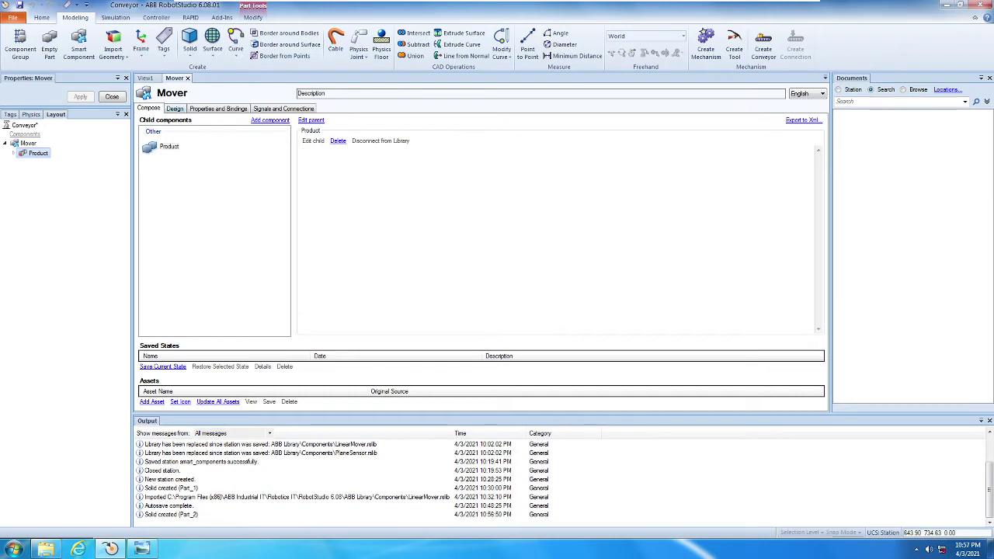
left_click(175, 108)
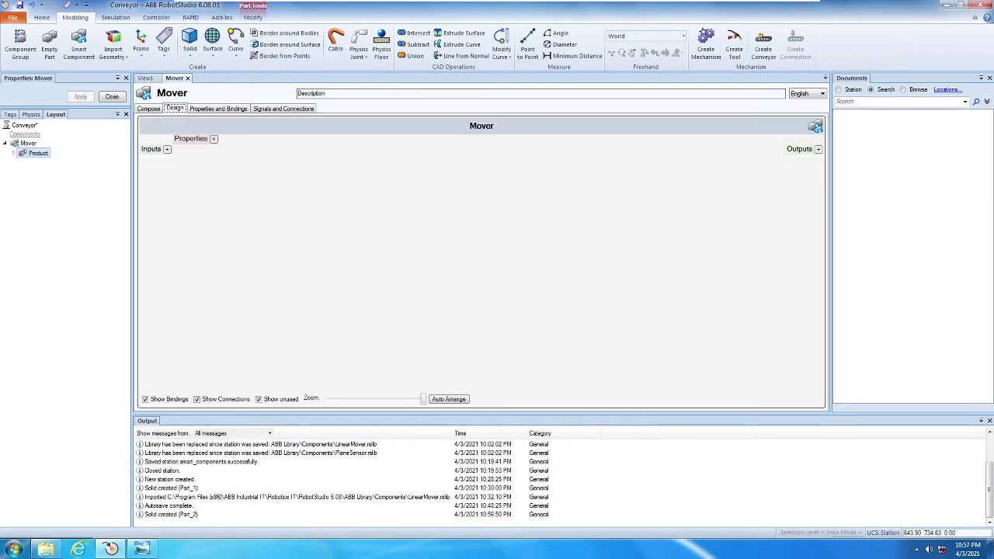
left_click(149, 108)
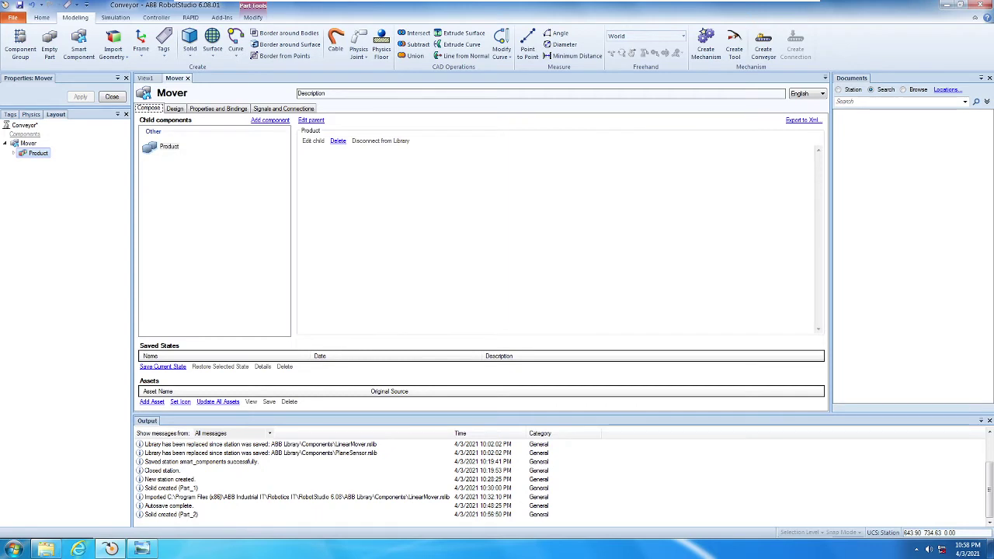
Add a LinearMover manipulator to the Mover component and shift its block away from the Inputs in the design diagram.
left_click(269, 119)
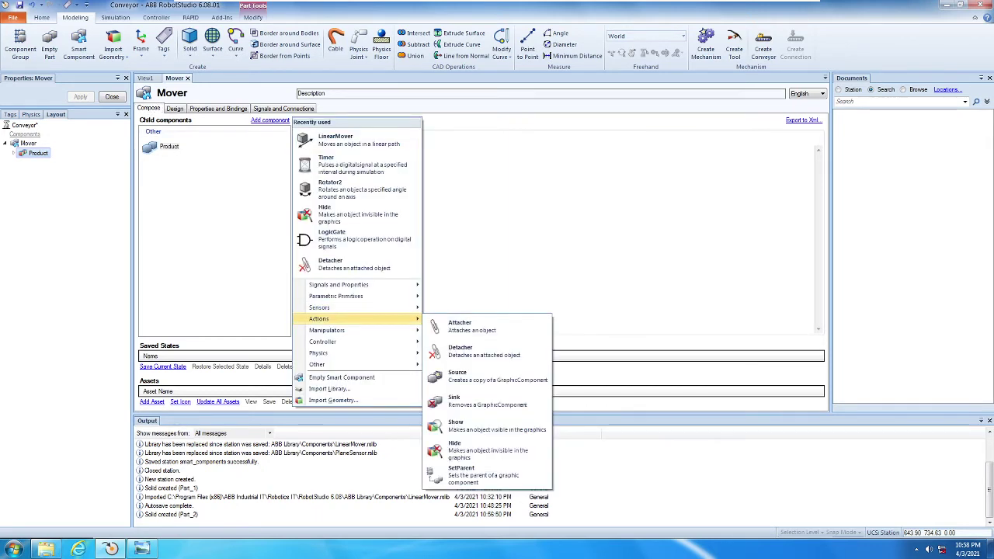
mouse_move(356, 330)
key("Right")
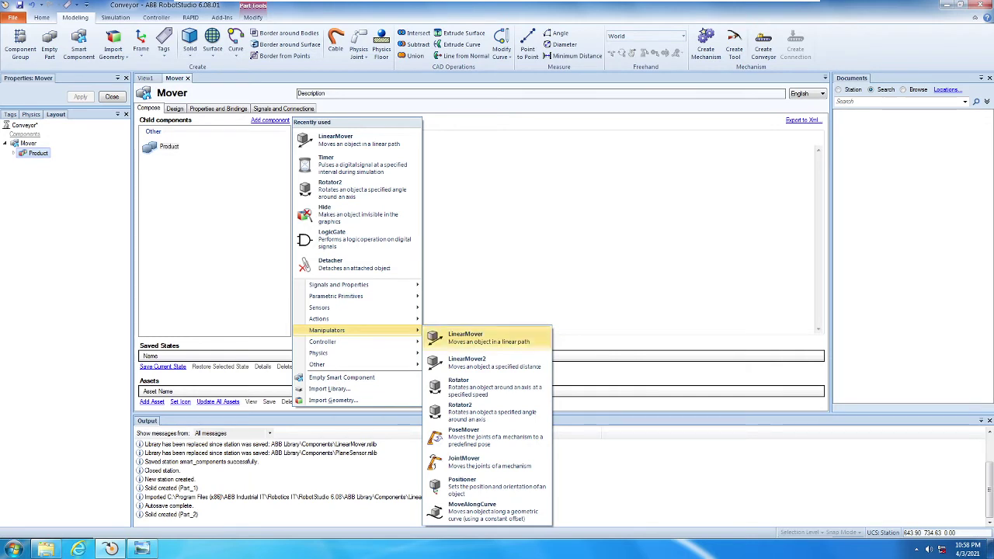
key("Return")
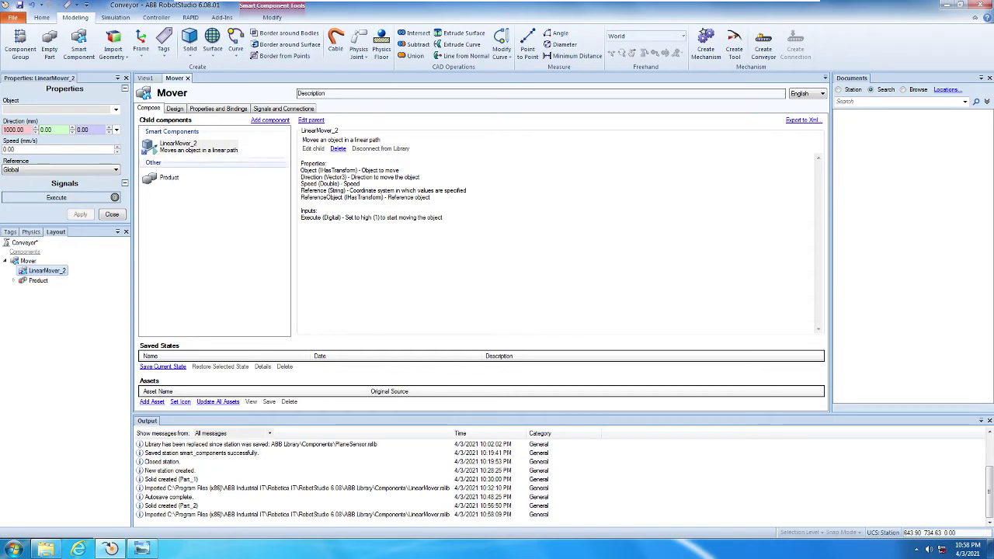
left_click(175, 109)
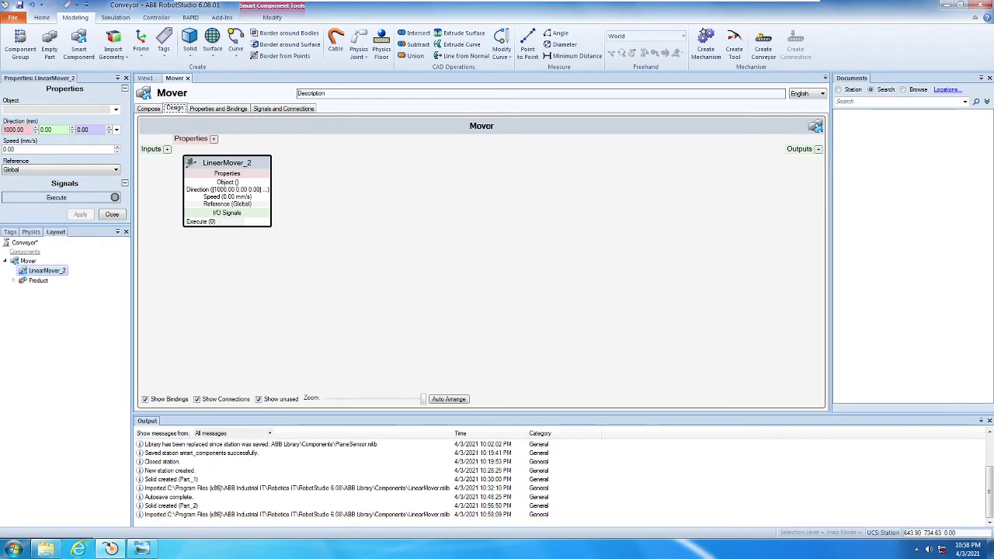
left_click_drag(226, 162, 289, 175)
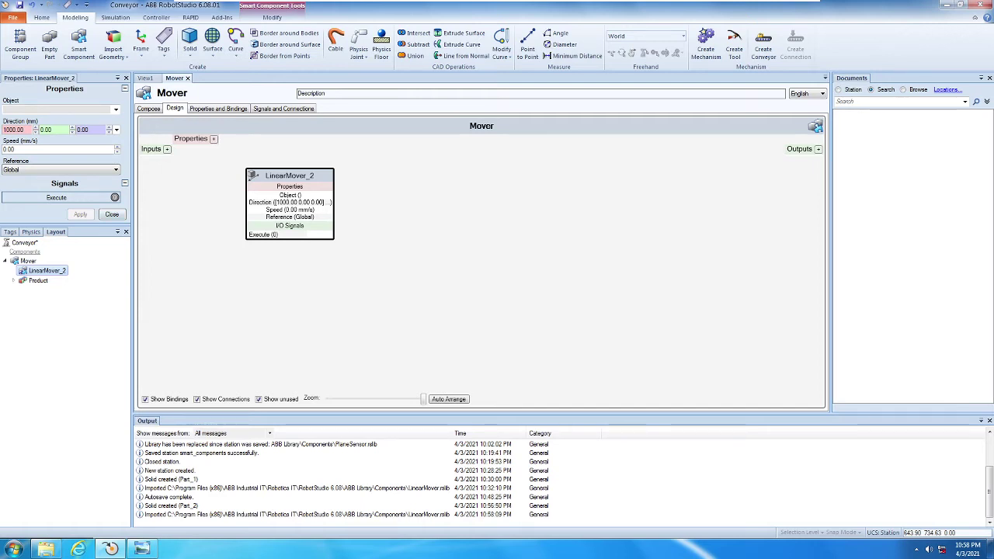
Assign Product (Mover) as the LinearMover's object and set its speed to 10 mm/s.
left_click(116, 110)
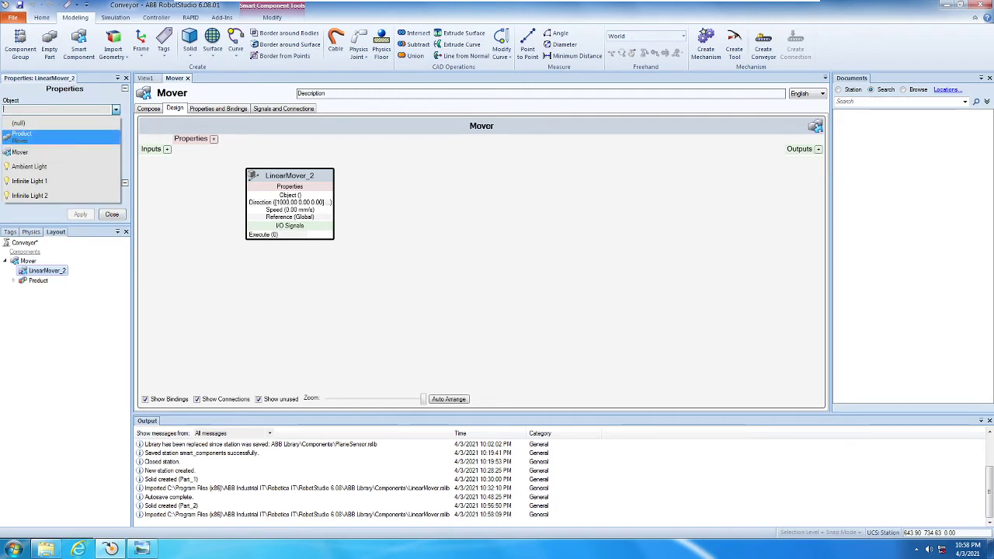
left_click(23, 137)
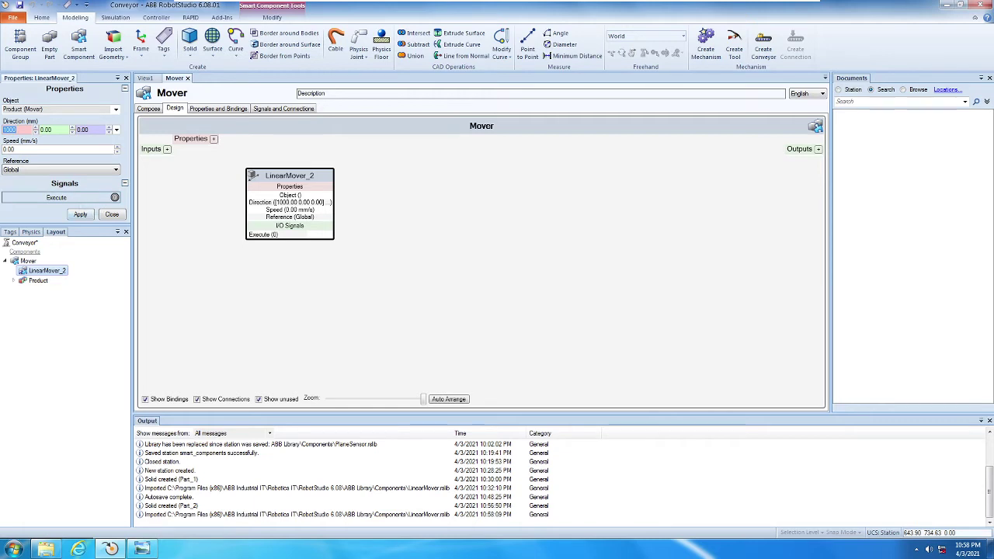
left_click(6, 149)
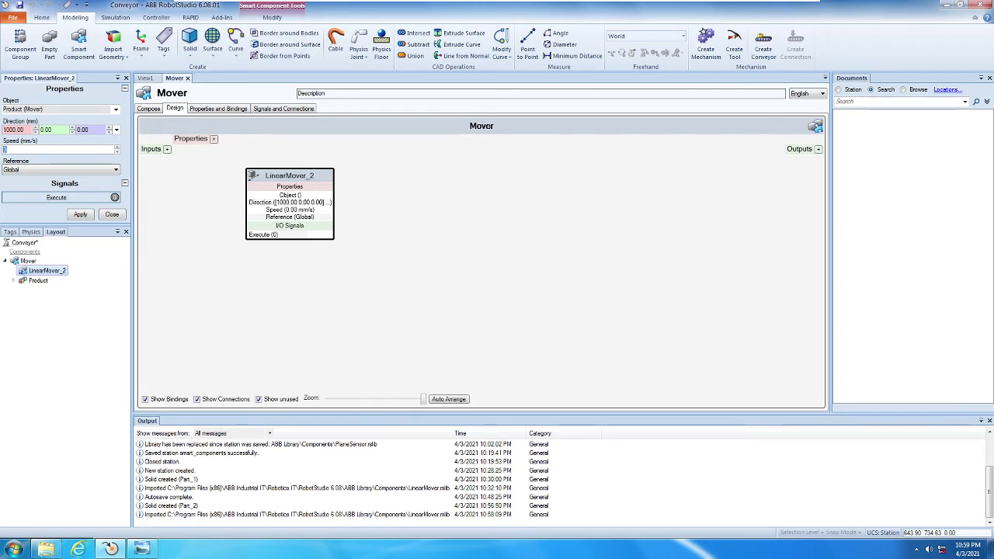
type("10")
key("Return")
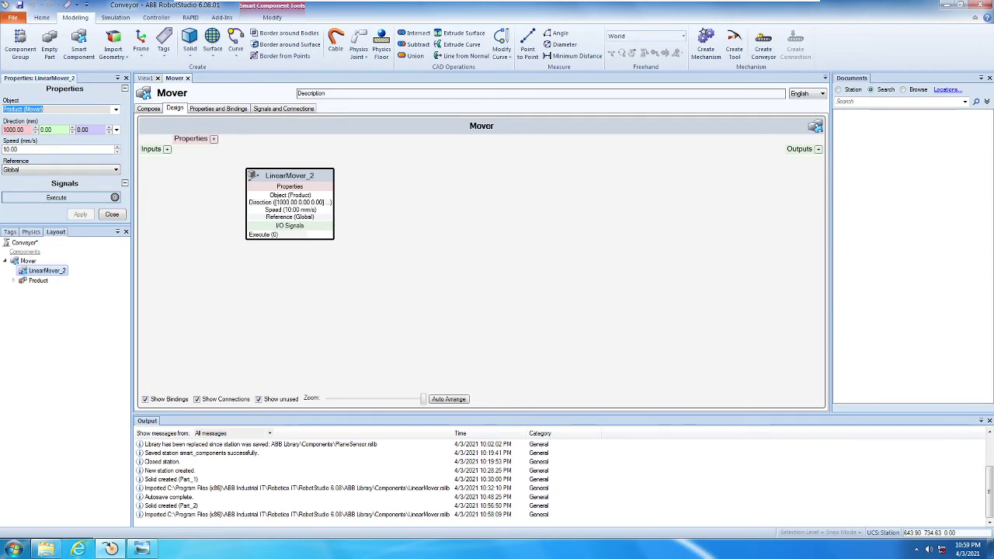
Start the simulation in the 3D view and toggle the LinearMover's Execute signal to test the Product's movement.
left_click(148, 108)
left_click(144, 78)
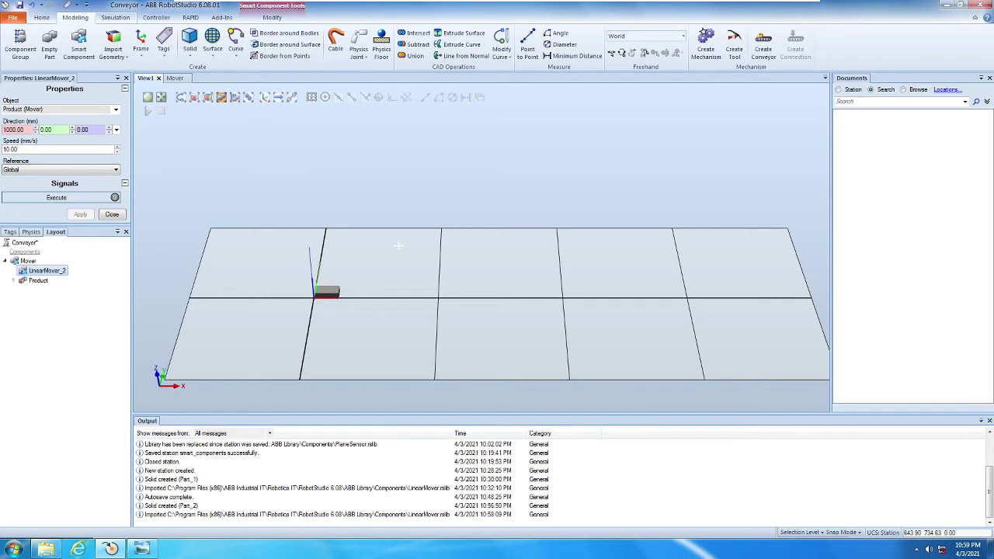
left_click(115, 17)
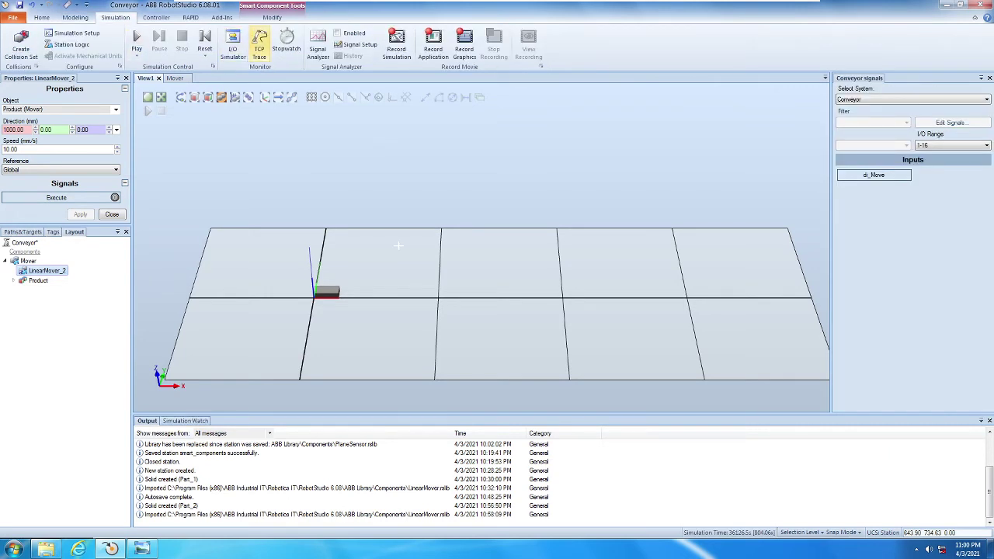
left_click(136, 43)
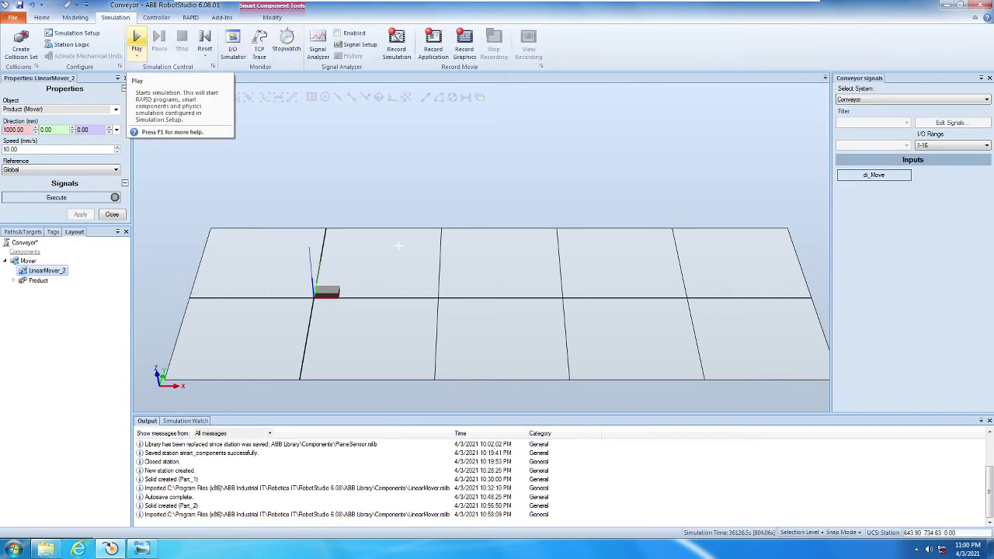
left_click(136, 41)
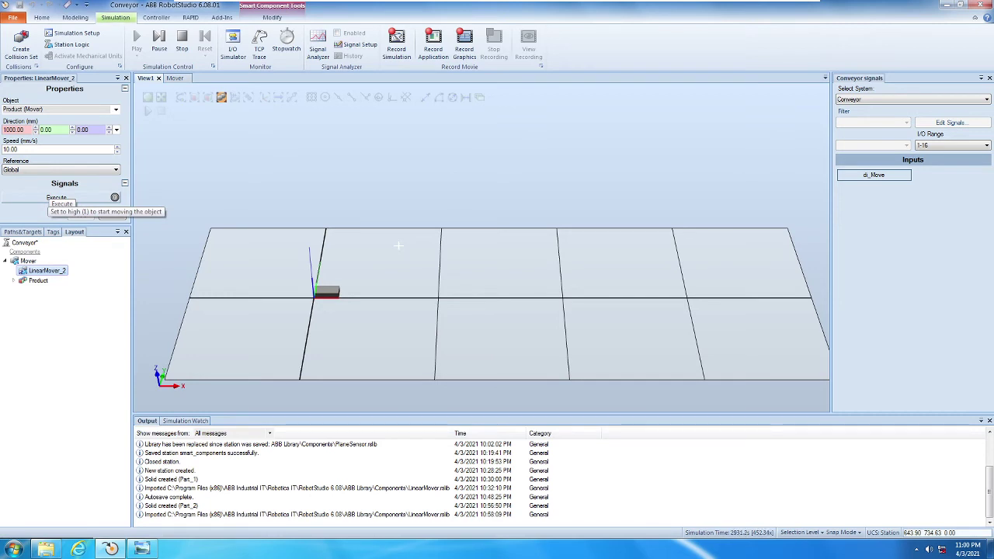
left_click(56, 197)
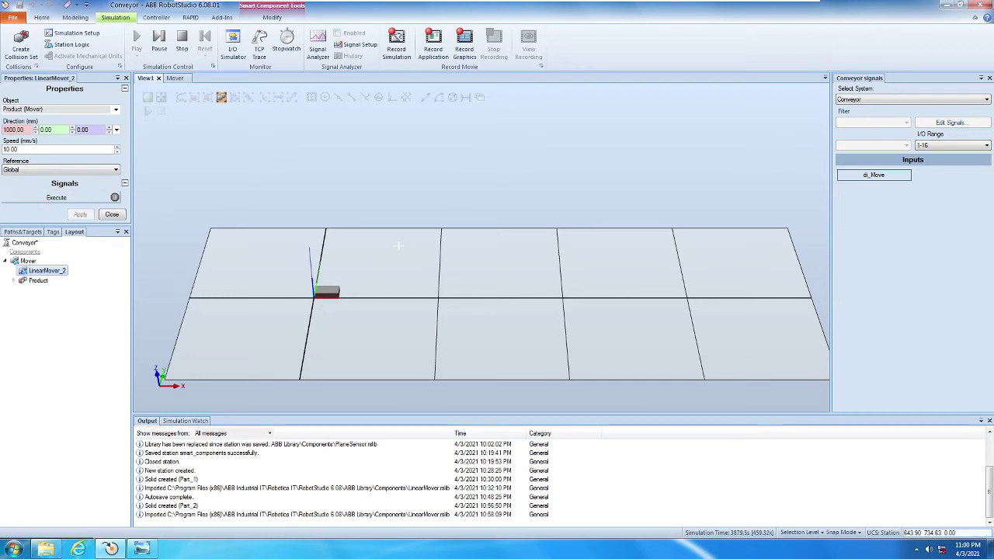
left_click(56, 197)
left_click(56, 197)
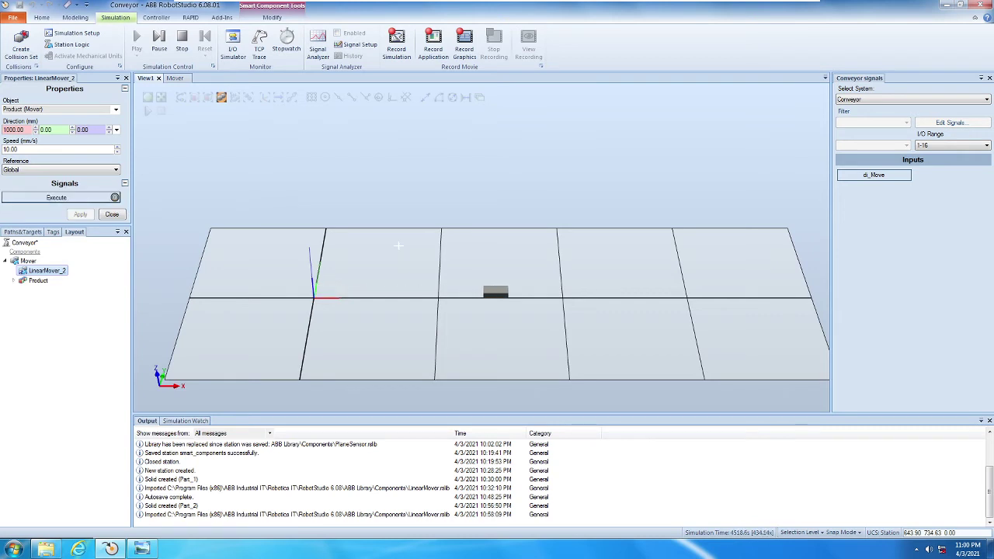
Toggle the LinearMover's Execute signal again in the running simulation to test moving and halting the Product along X.
left_click(56, 197)
left_click(56, 197)
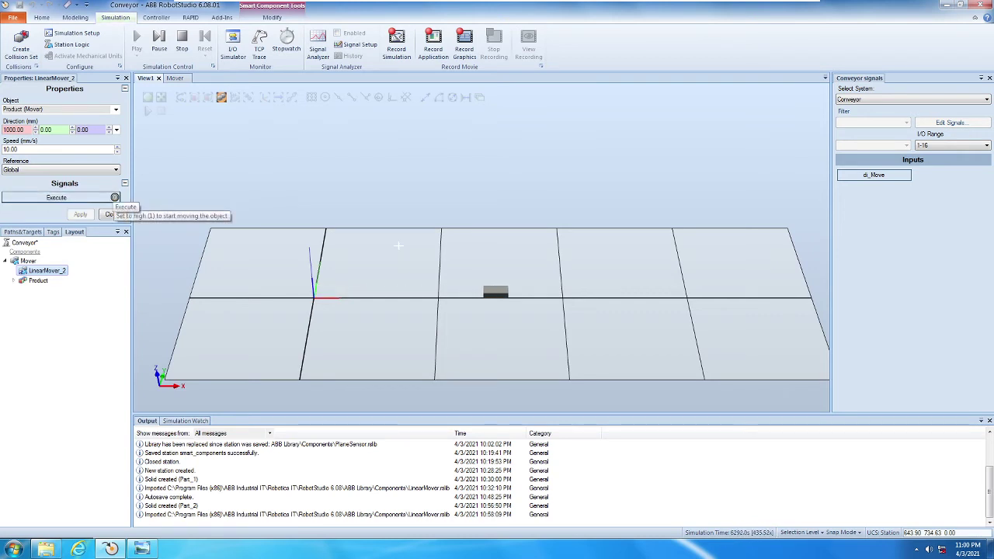
left_click(55, 197)
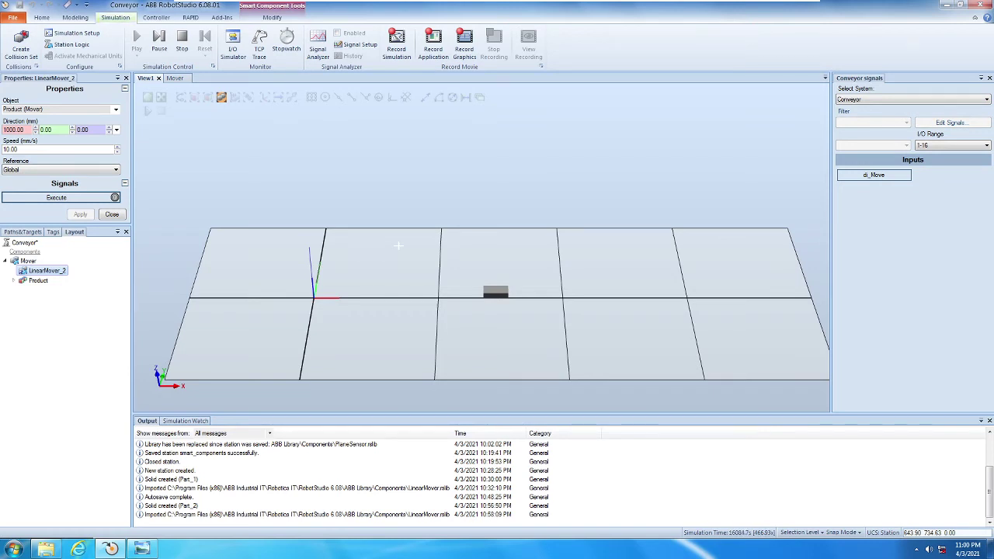
Set the LinearMover's direction to X 0 and Y 1000 mm while the simulation is running.
left_click(17, 130)
double_click(14, 130)
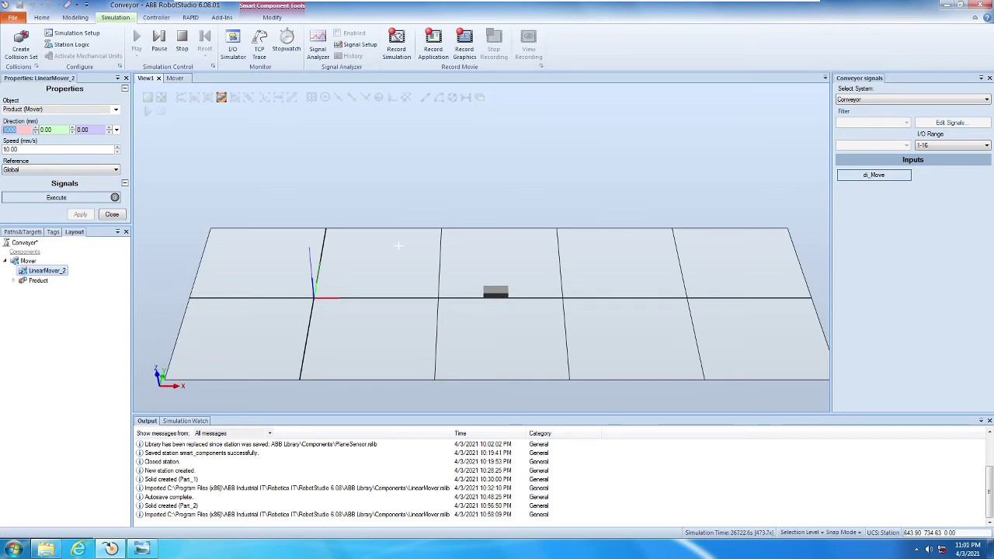
type("0")
key("Tab")
type("0")
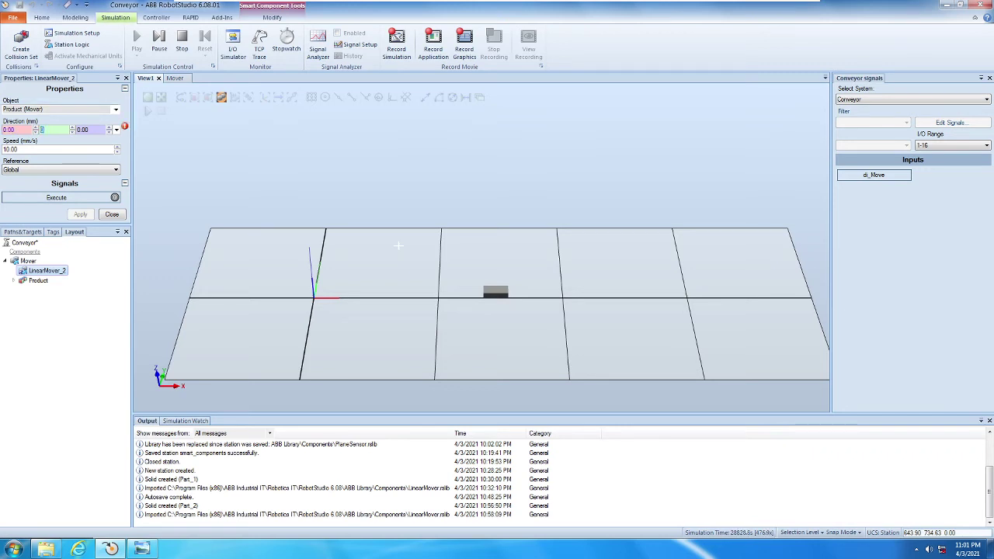
type("1000")
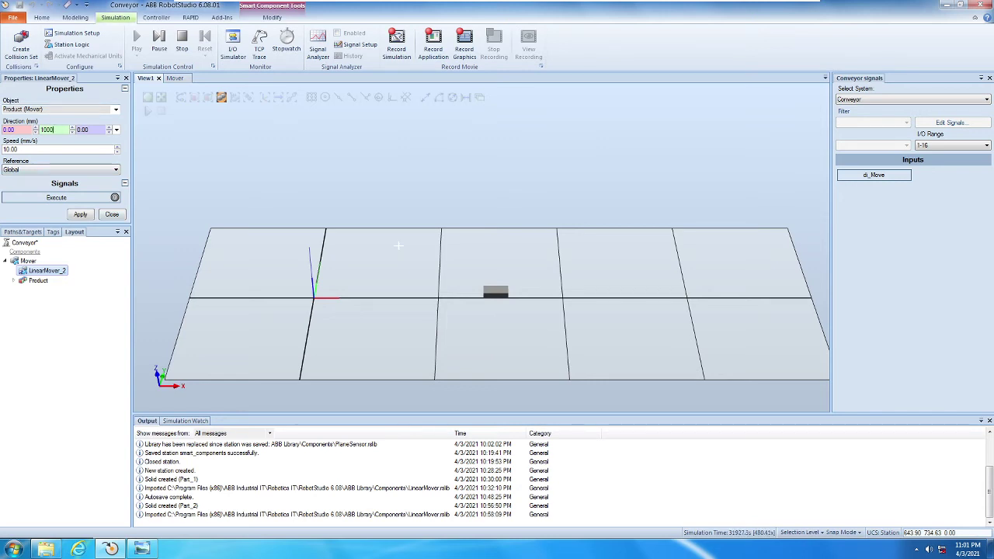
Toggle the LinearMover's Execute signal to test the movement, and stop and reset the running simulation.
left_click(61, 198)
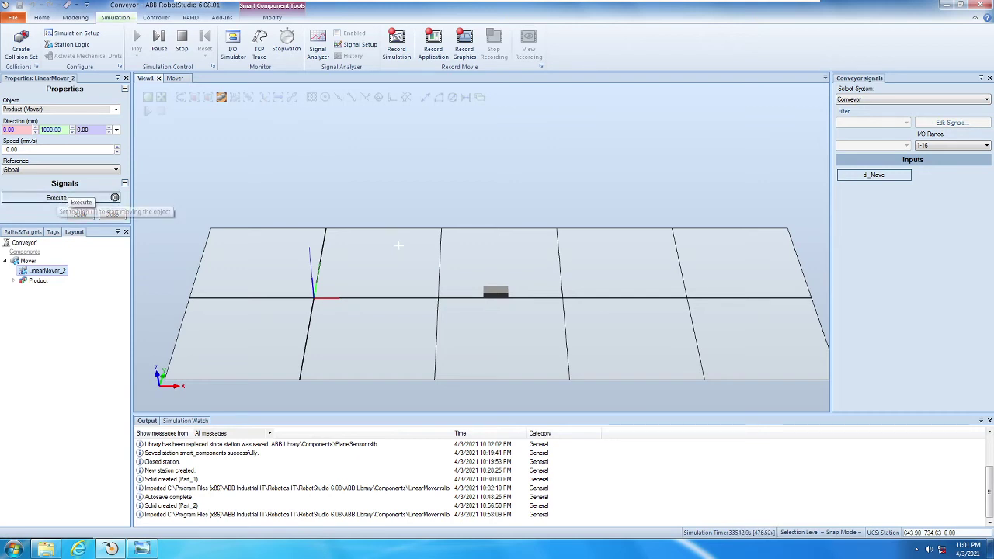
left_click(61, 197)
left_click(61, 197)
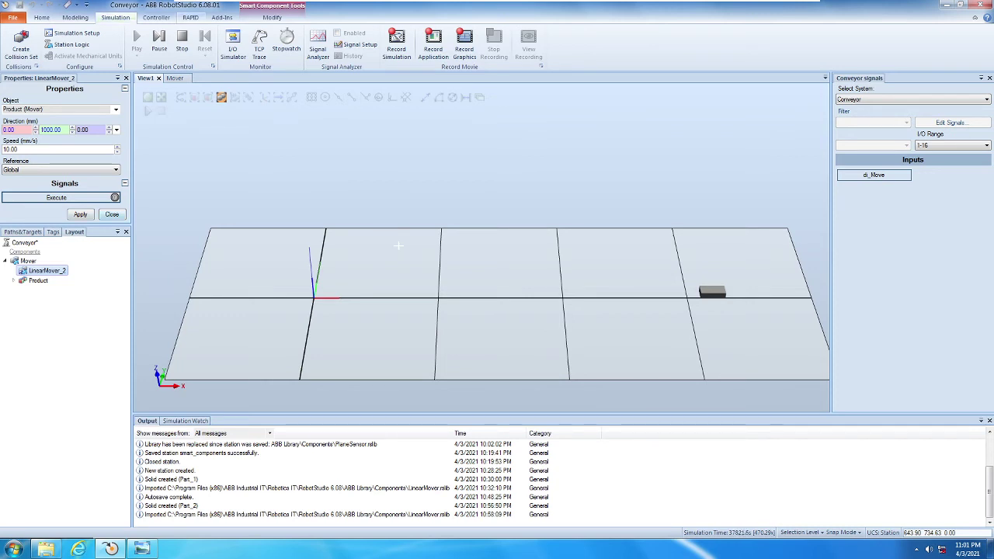
left_click(181, 42)
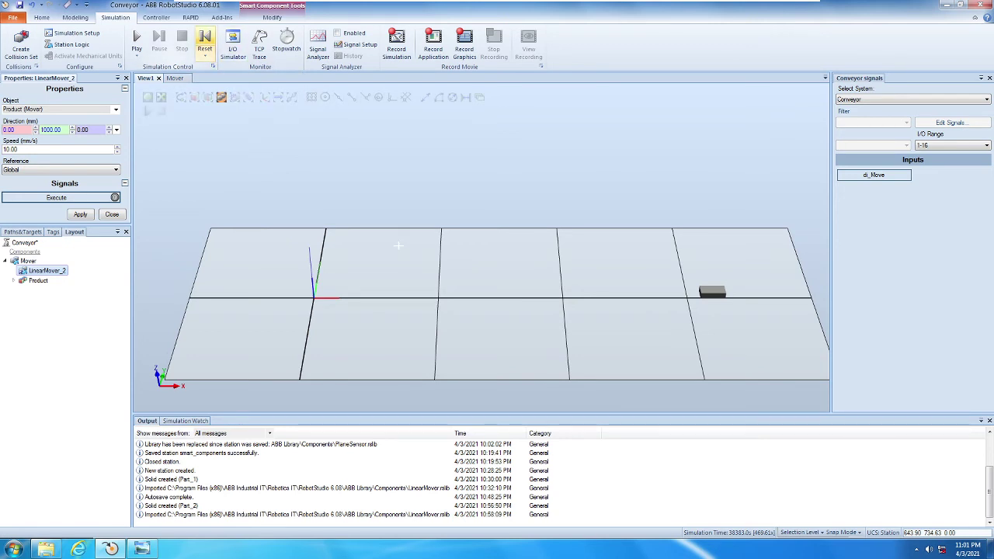
left_click(204, 43)
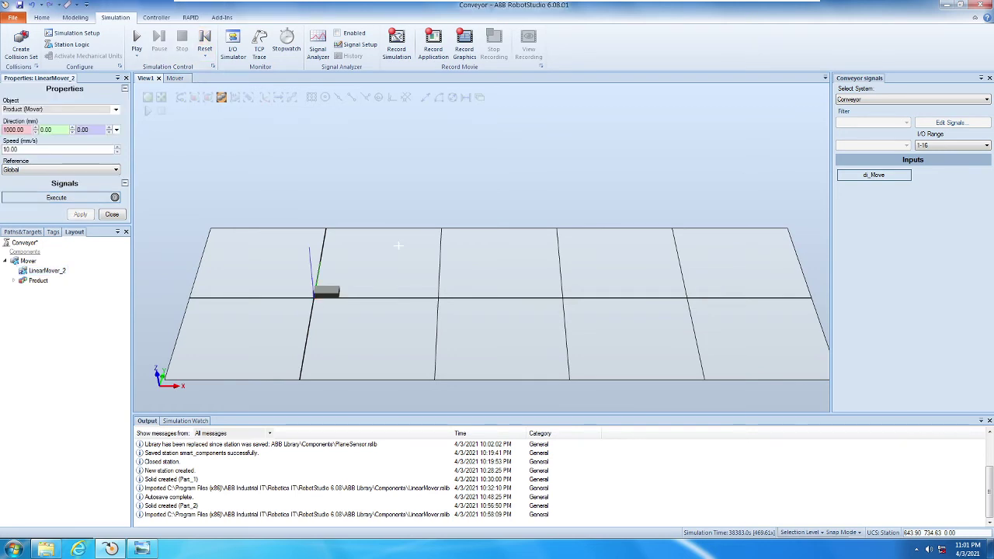
With the simulation stopped, set the LinearMover's direction to X 0 and Y 1000 mm and apply it.
left_click_drag(23, 129, 3, 130)
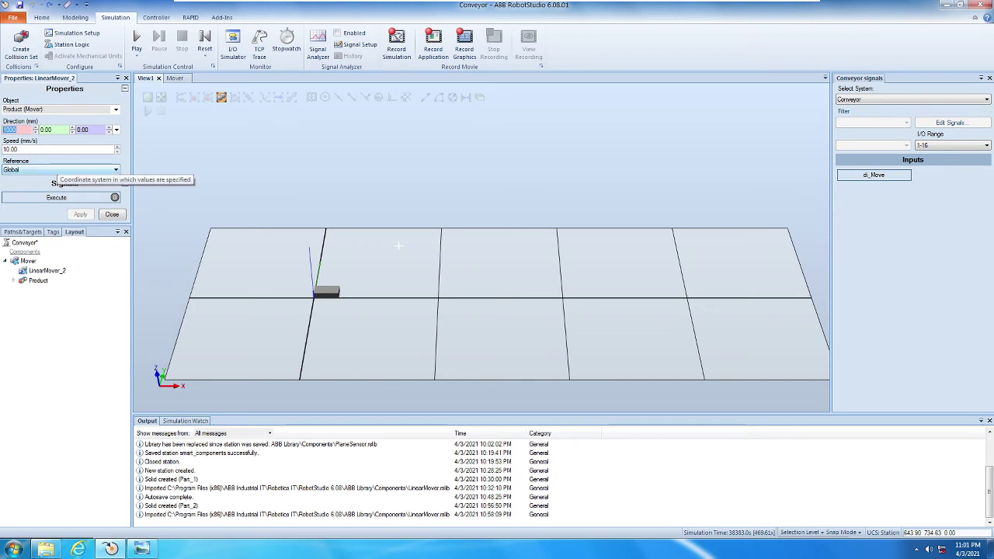
type("0")
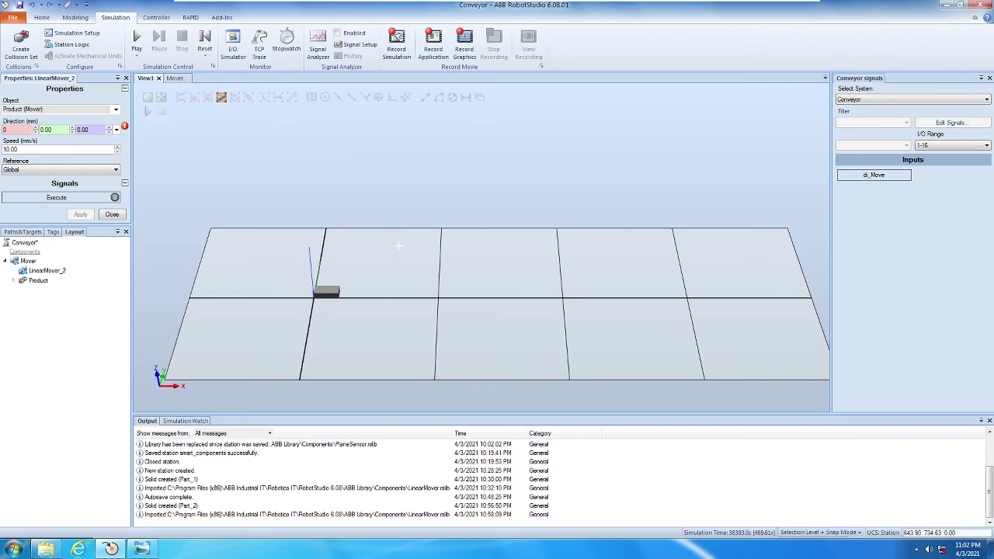
key("Tab")
type("0")
key("BackSpace")
type("1000")
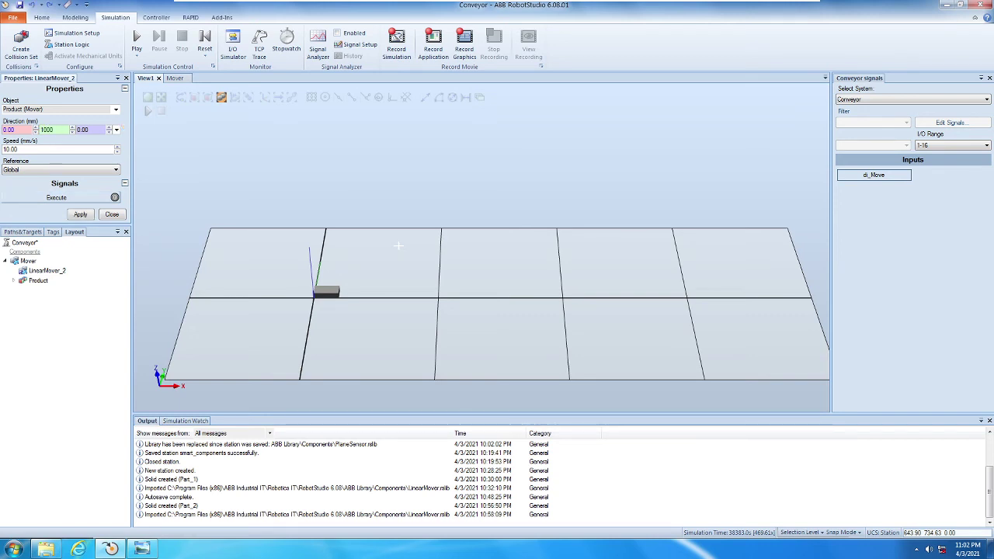
key("Return")
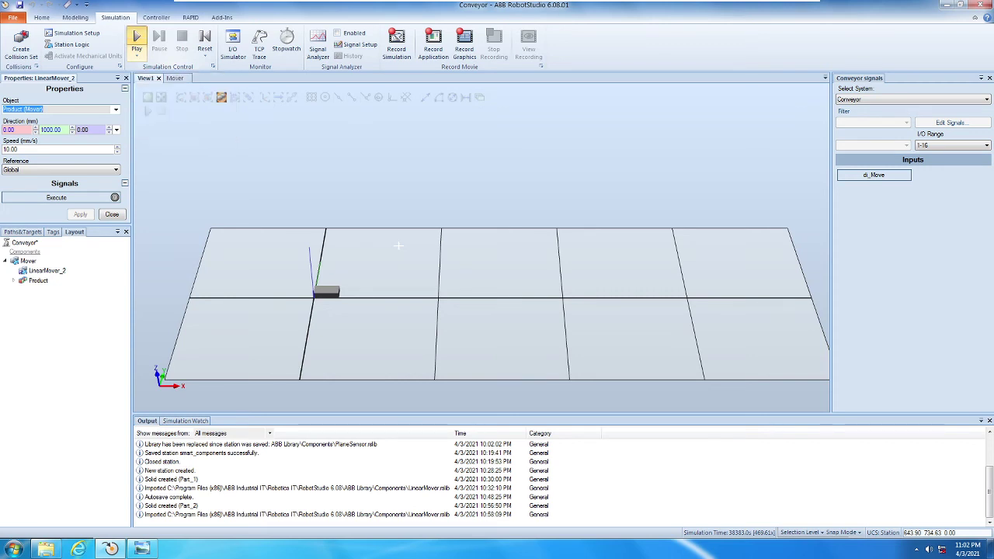
Run the simulation with Execute switched on to test the Product's movement along Y, and then stop and reset it.
left_click(137, 39)
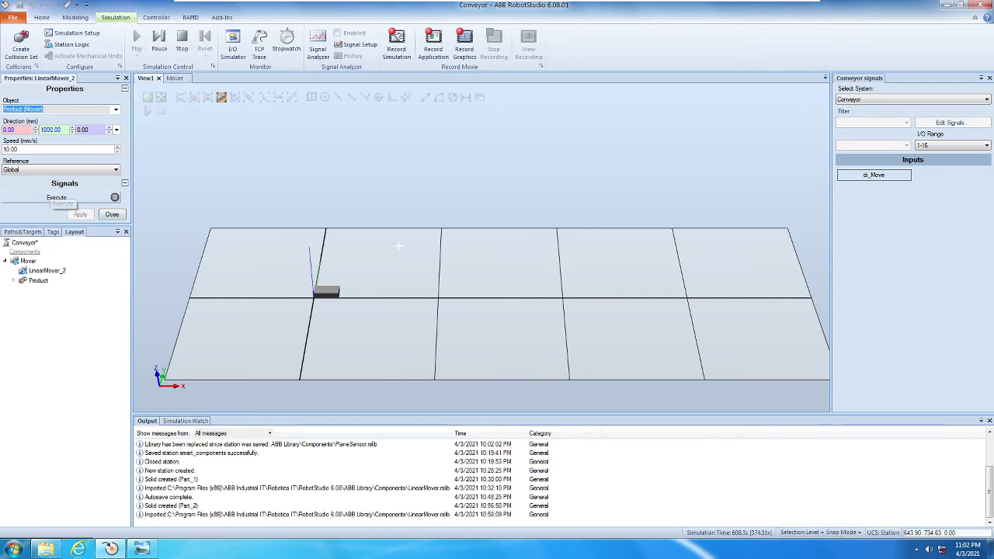
left_click(57, 197)
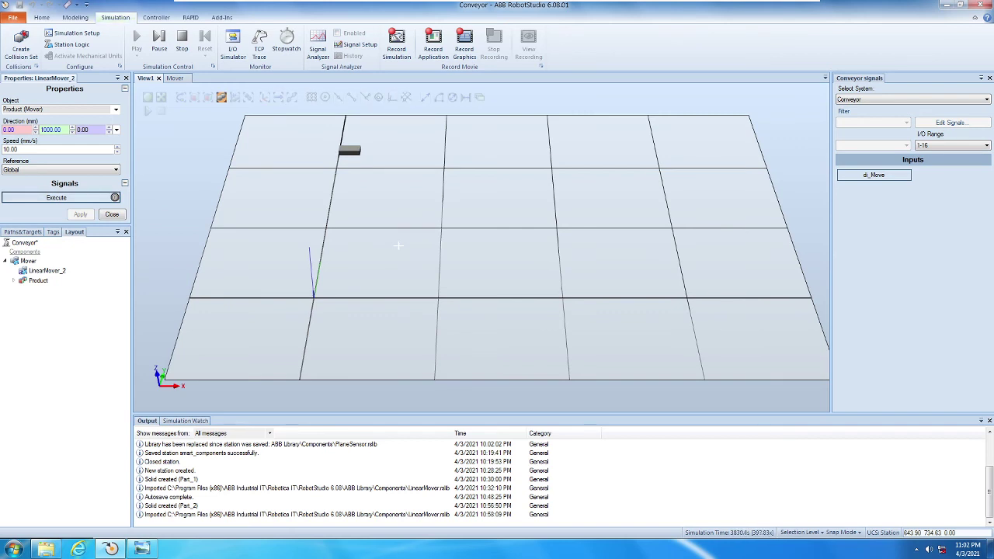
left_click(182, 41)
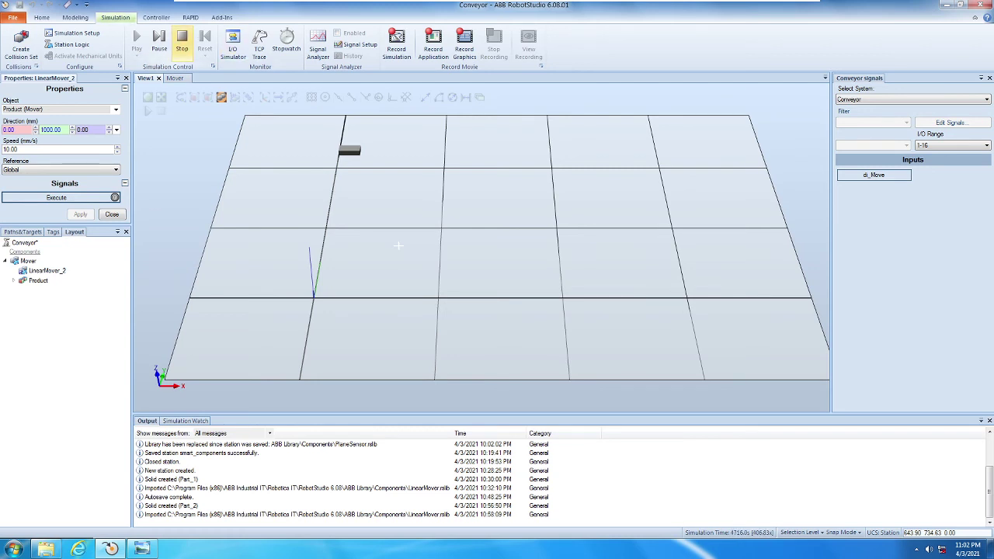
left_click(205, 41)
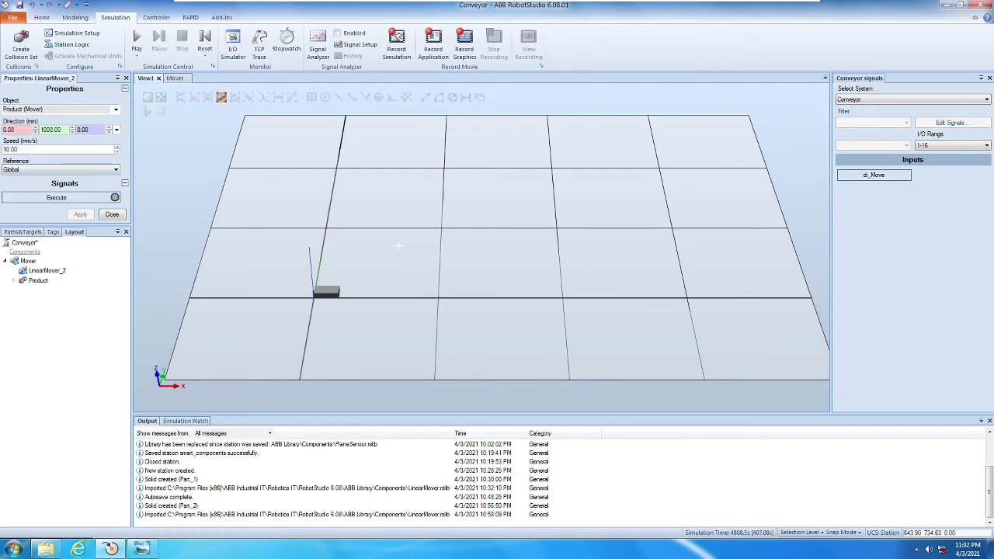
Set the X component of the LinearMover's direction to 1000 mm for a diagonal movement and apply it.
double_click(6, 130)
key("BackSpace")
type("1000")
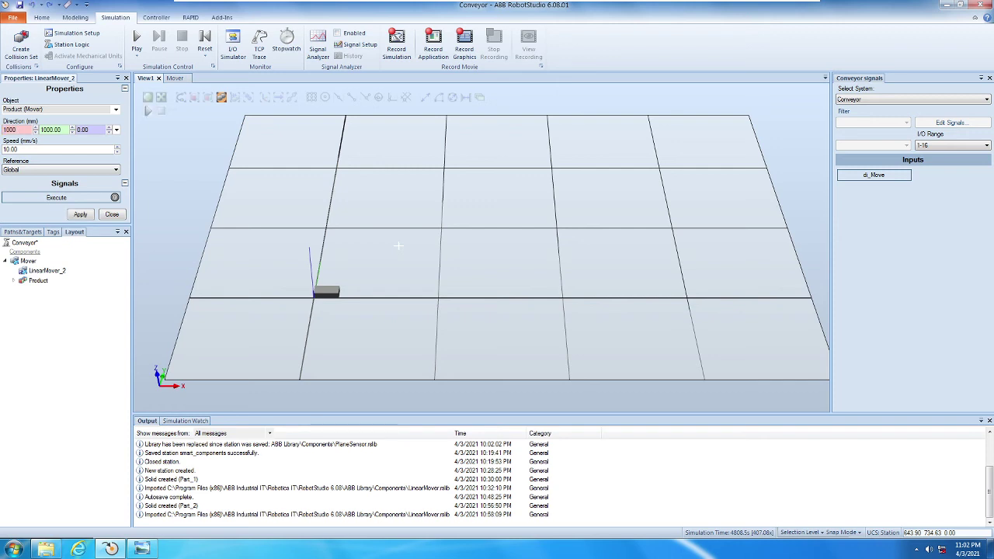
key("Return")
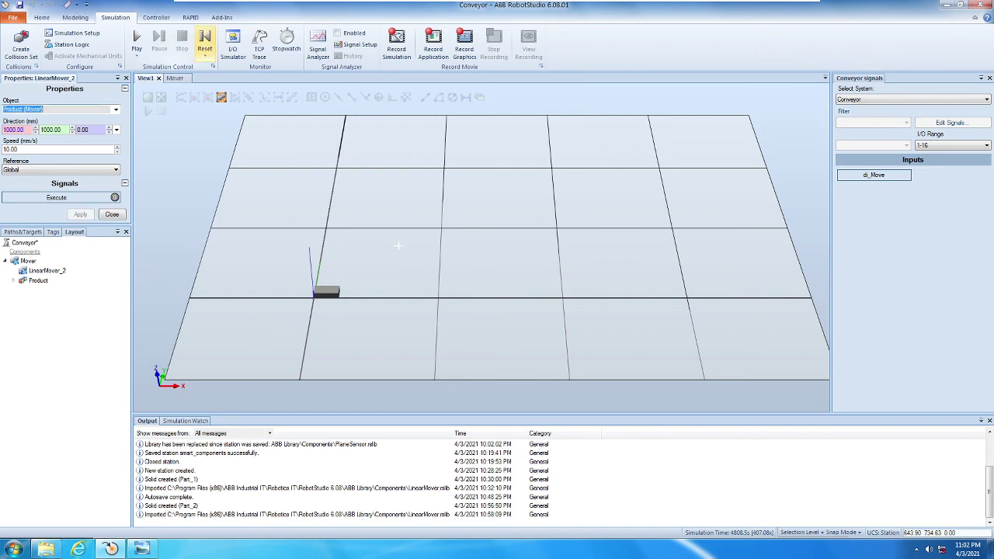
Simulate the Product's diagonal movement using the LinearMover's Execute signal, and then stop and reset the simulation.
left_click(205, 48)
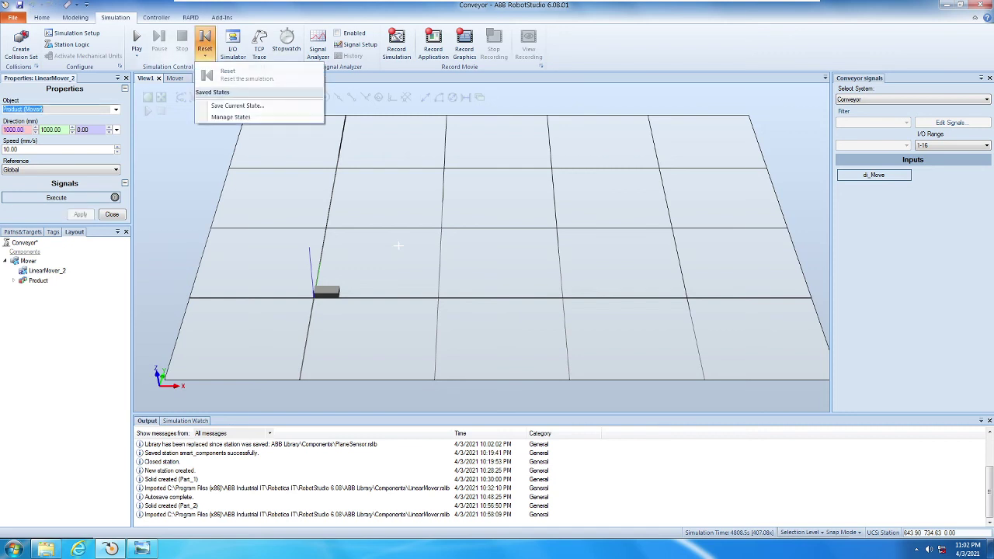
left_click(205, 48)
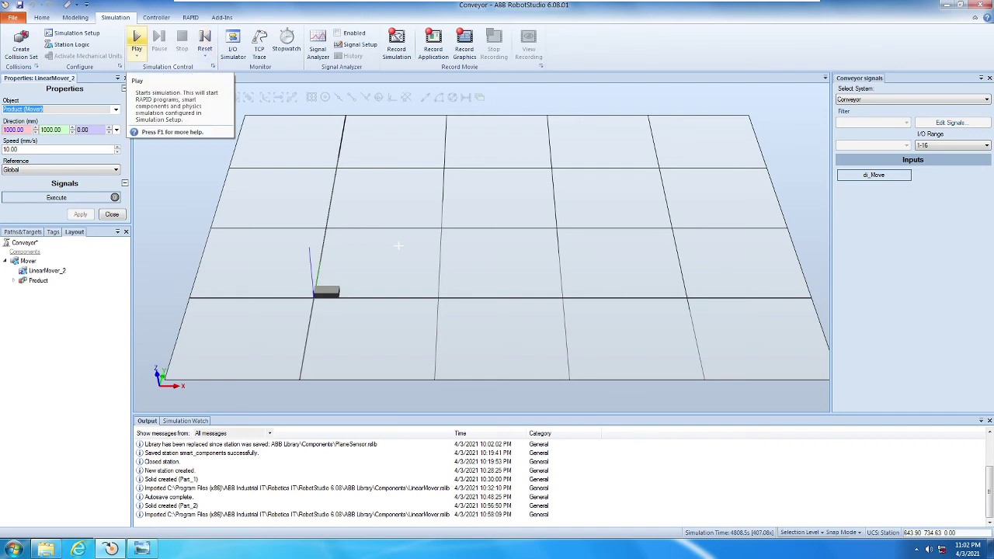
left_click(137, 40)
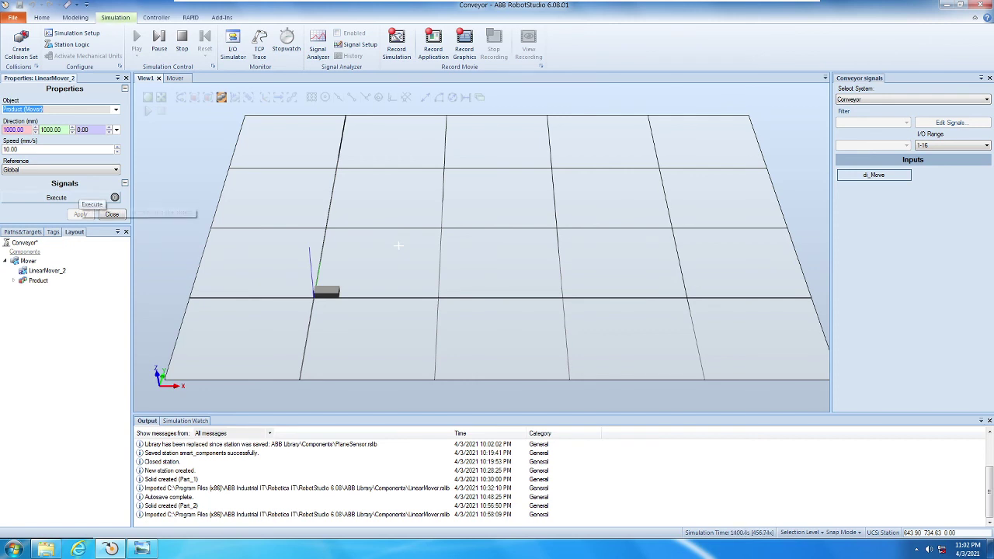
left_click(91, 197)
left_click(92, 197)
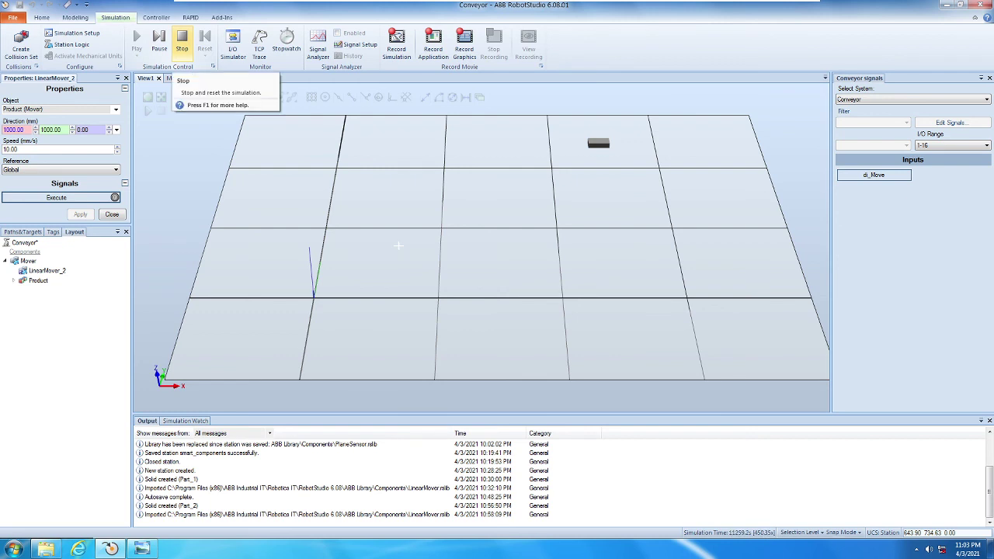
left_click(181, 43)
left_click(205, 43)
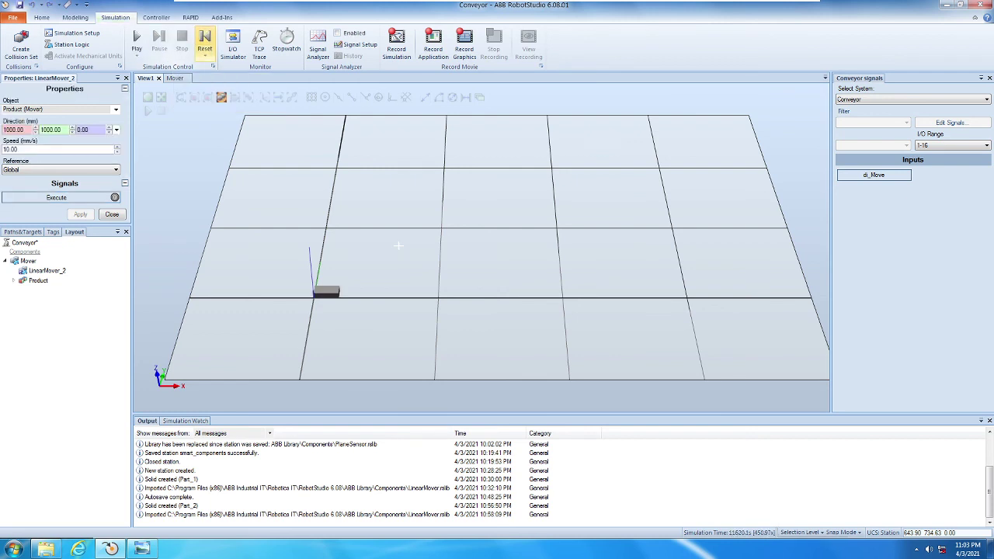